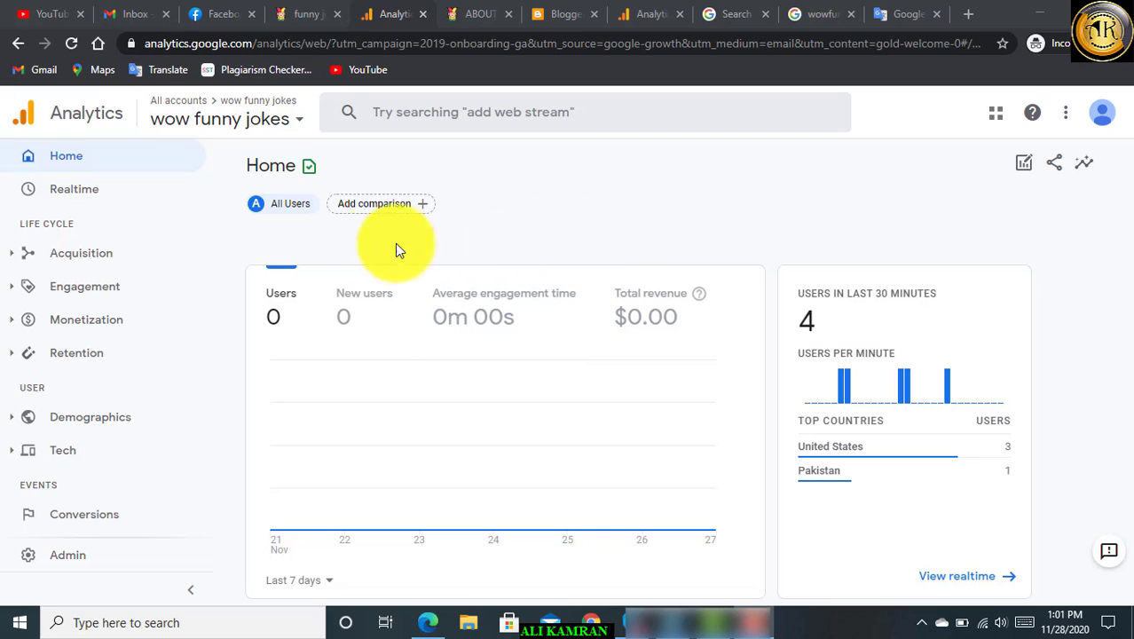
Open the wow funny jokes web stream in the Analytics property's data streams and copy its measurement ID.
click(90, 561)
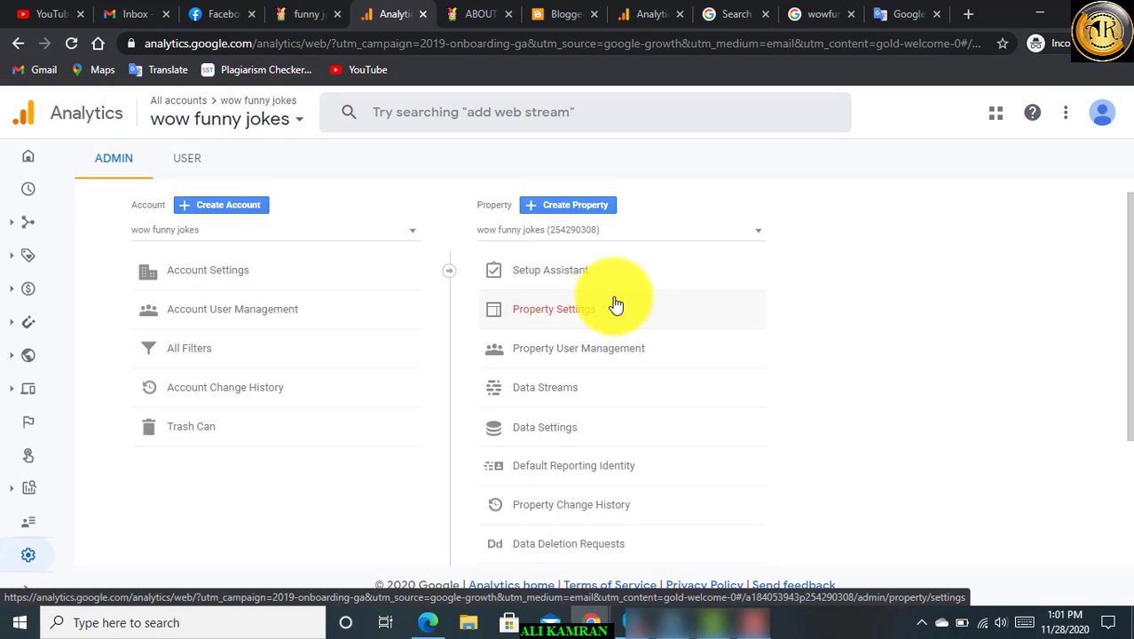
click(569, 396)
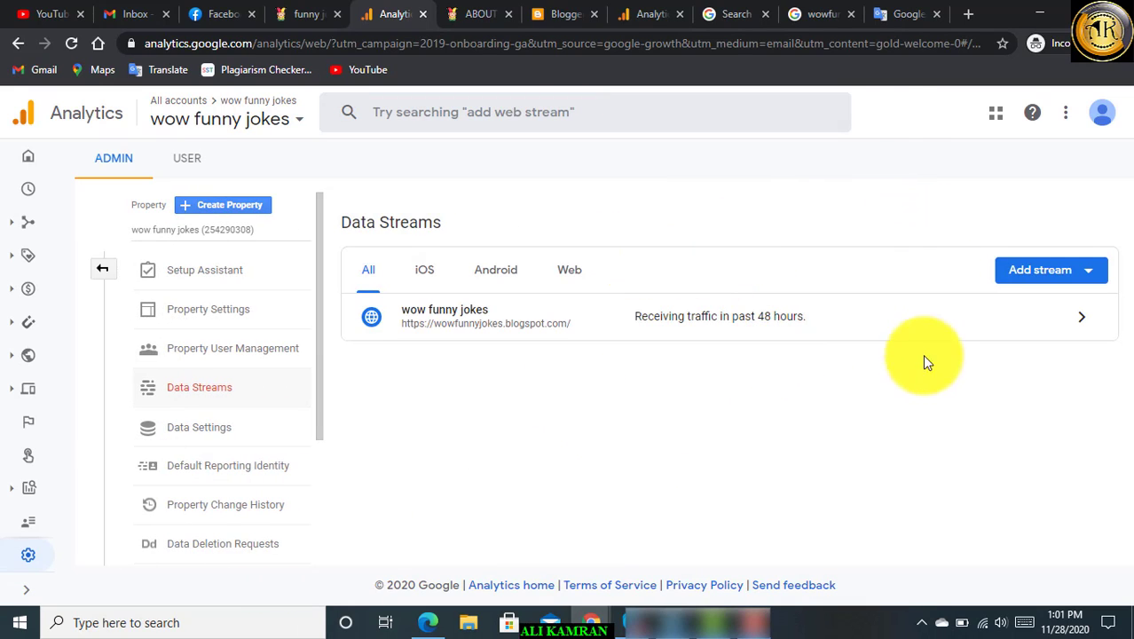
click(795, 337)
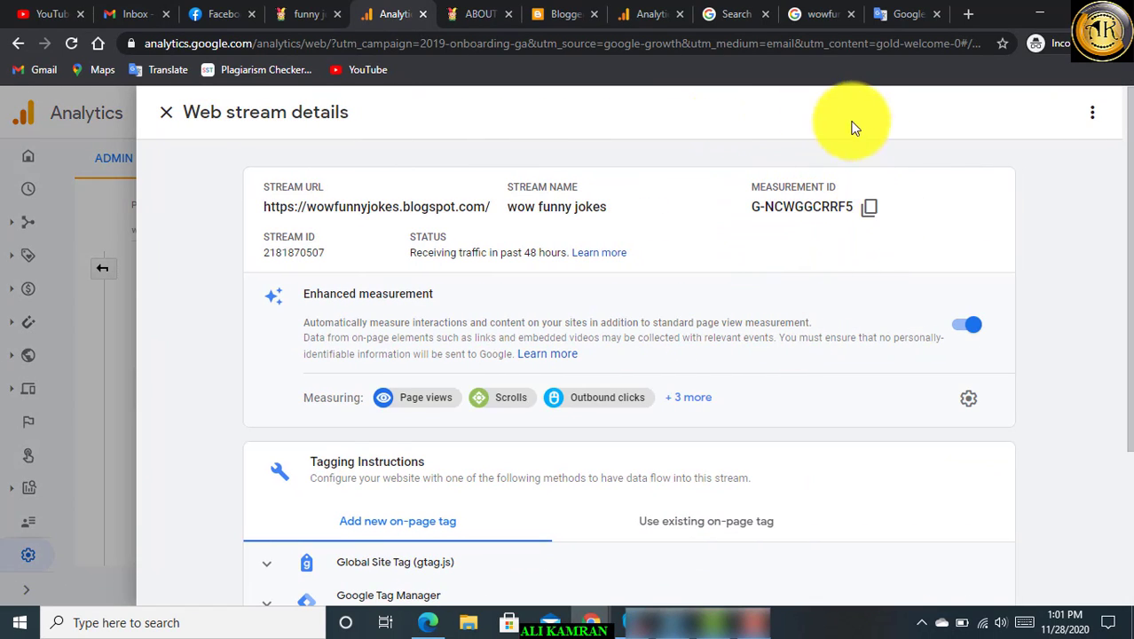
click(872, 214)
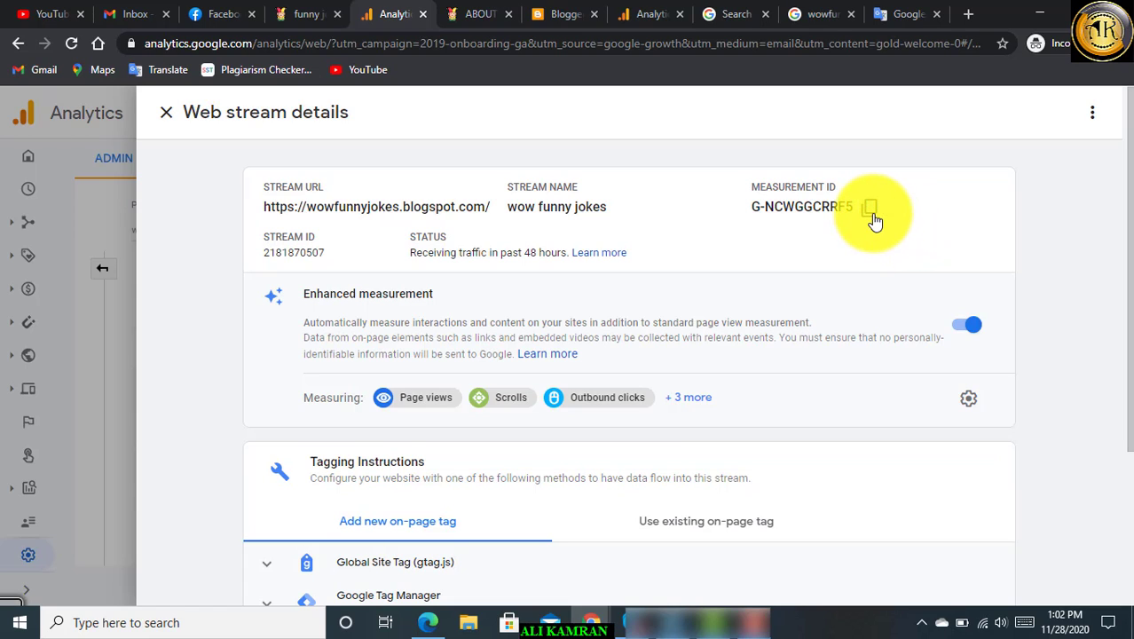
Switch to Blogger and try to save the copied measurement ID as the blog's Google Analytics Property ID.
click(532, 11)
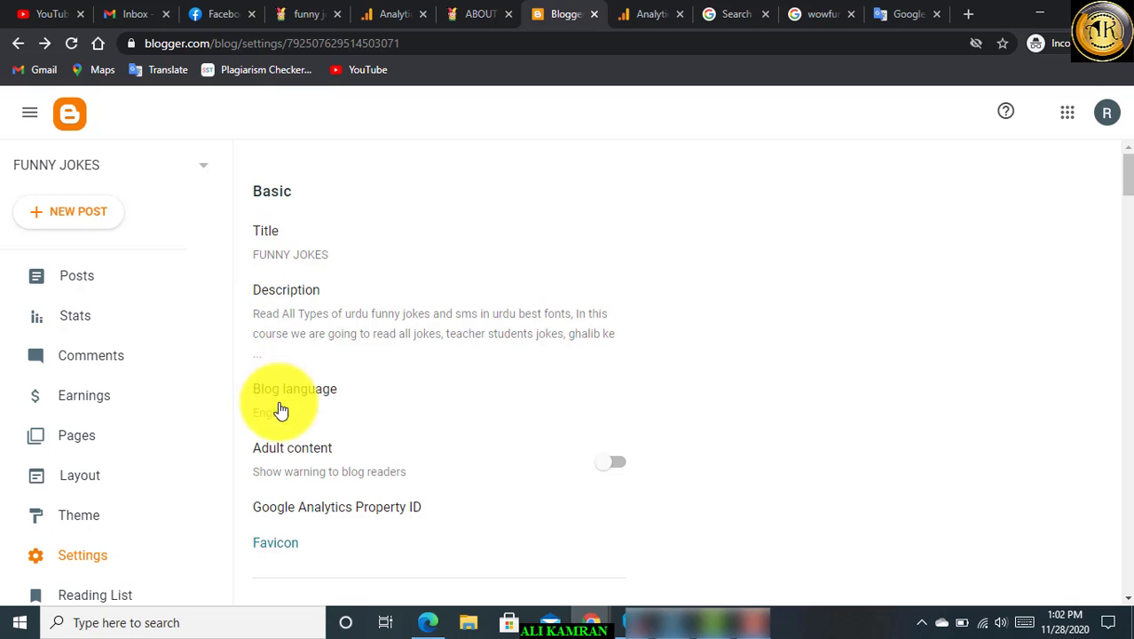
click(316, 519)
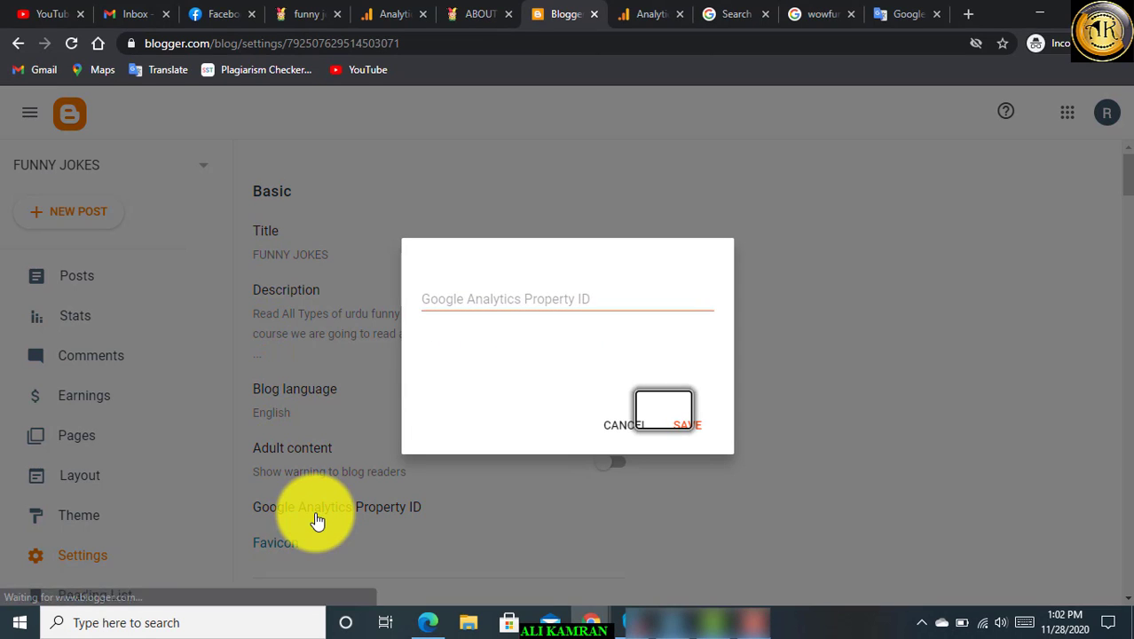
click(479, 304)
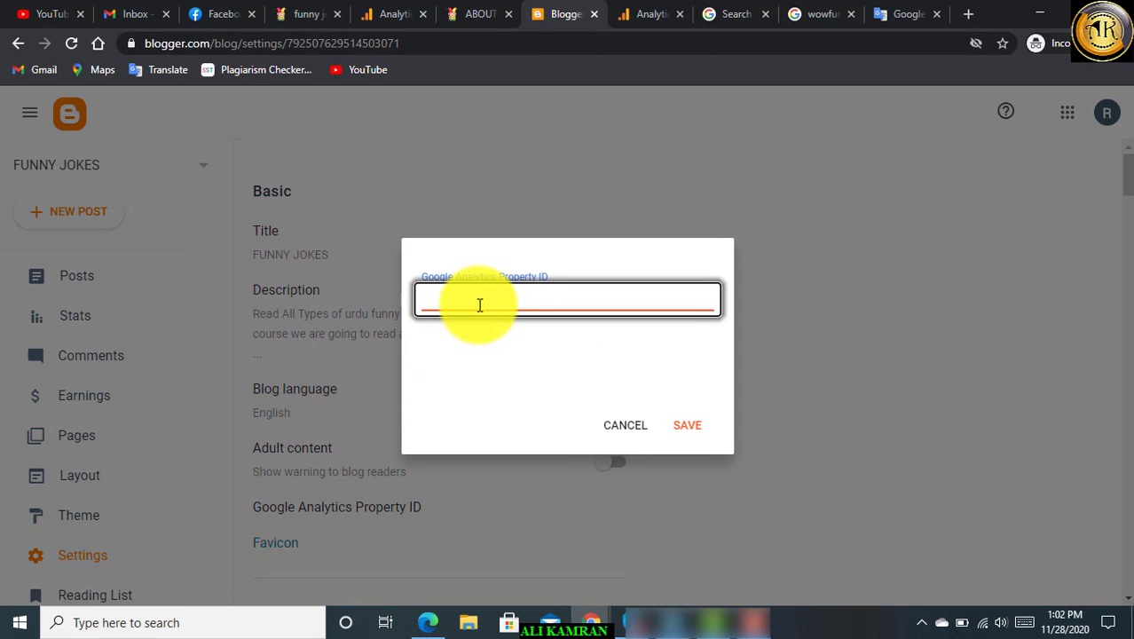
key(ctrl+v)
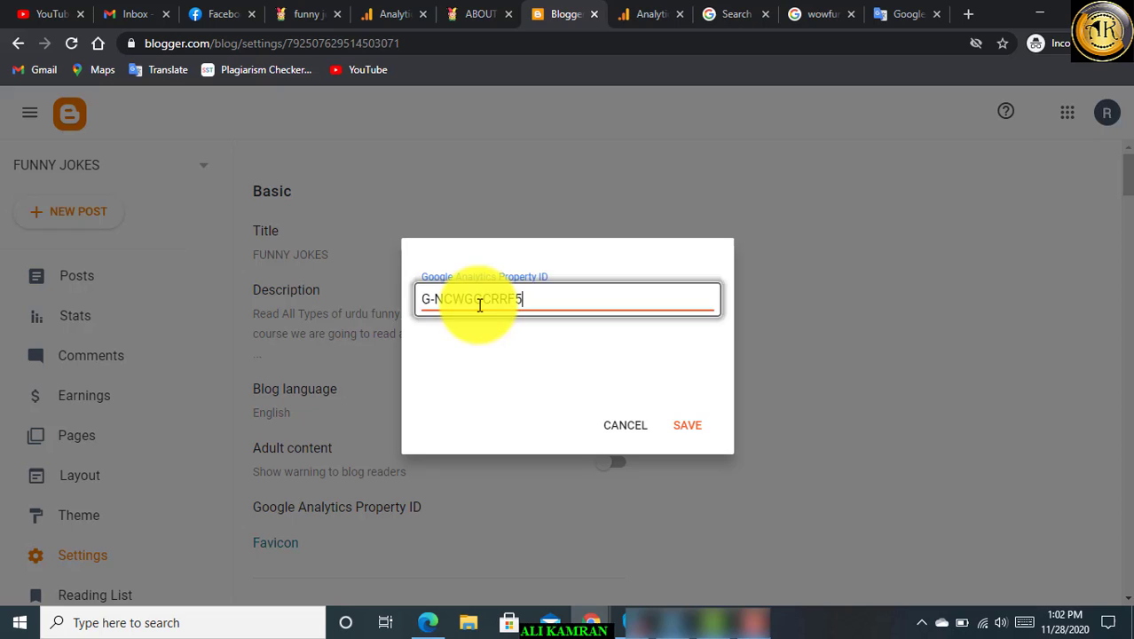
click(688, 425)
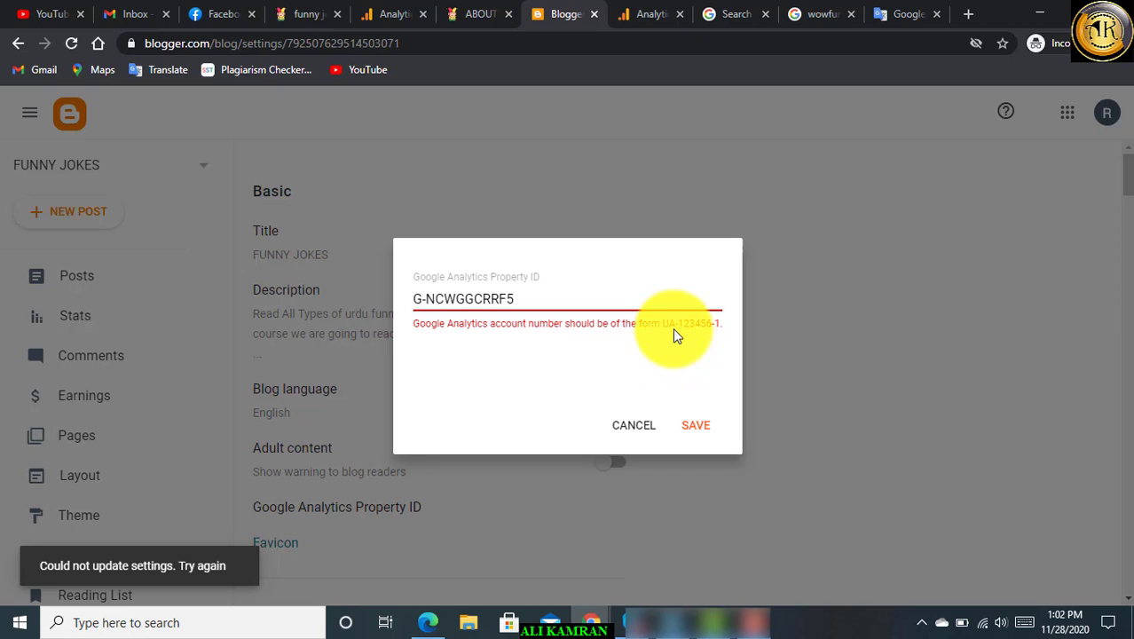
click(635, 433)
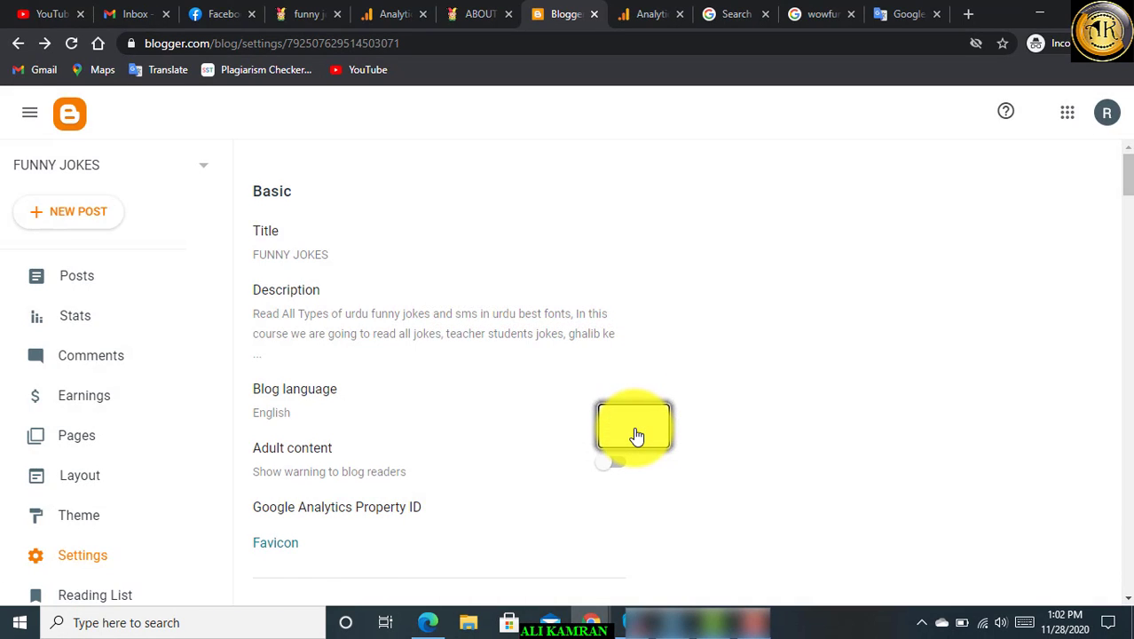
Examine the Analytics Help search results on creating a Universal Analytics property with a UA- tracking ID.
click(645, 19)
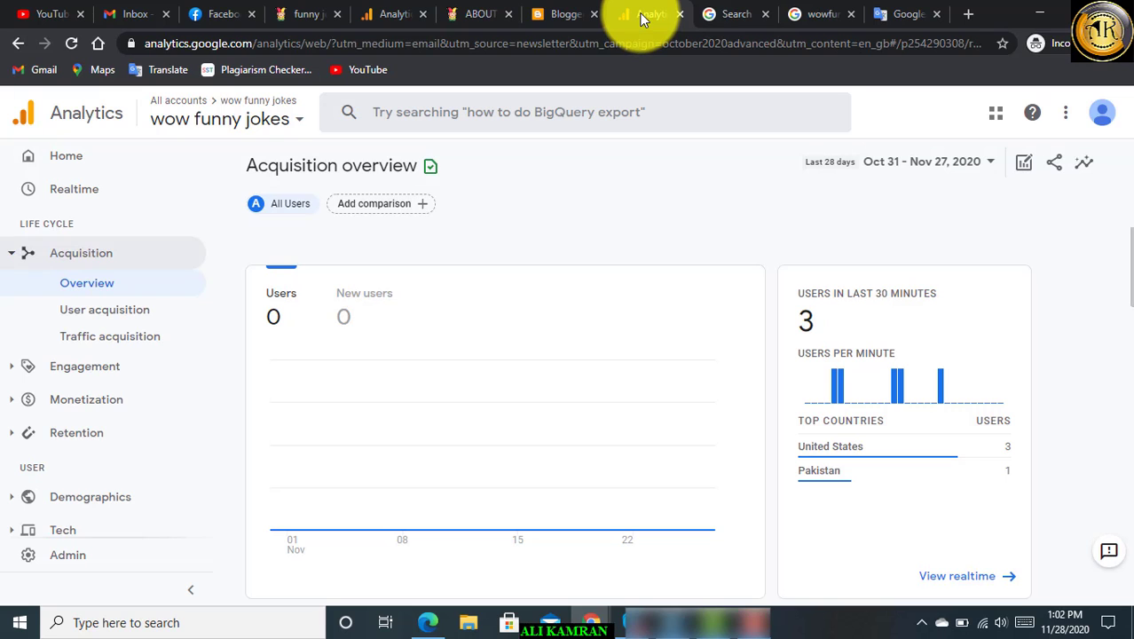
click(398, 7)
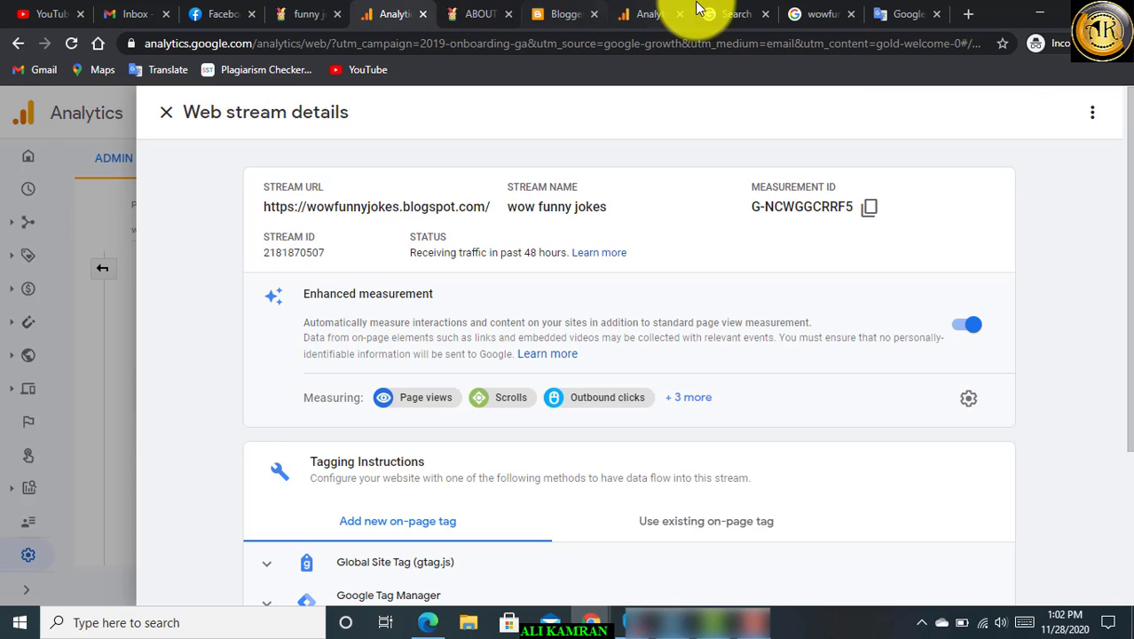
click(730, 12)
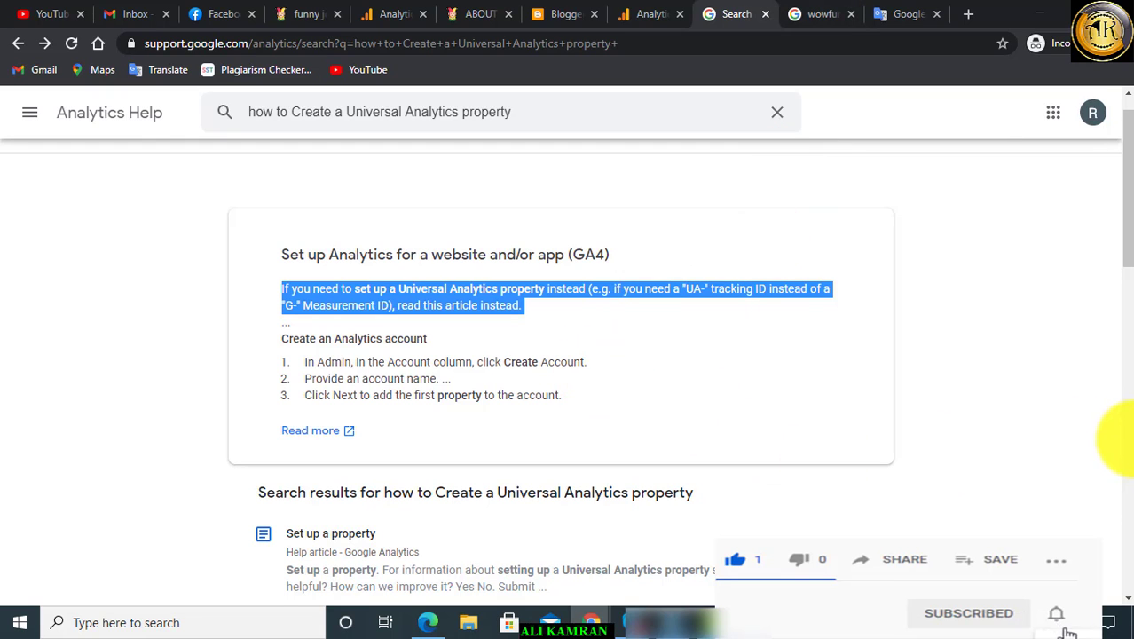
scroll(1128, 455, down, 4)
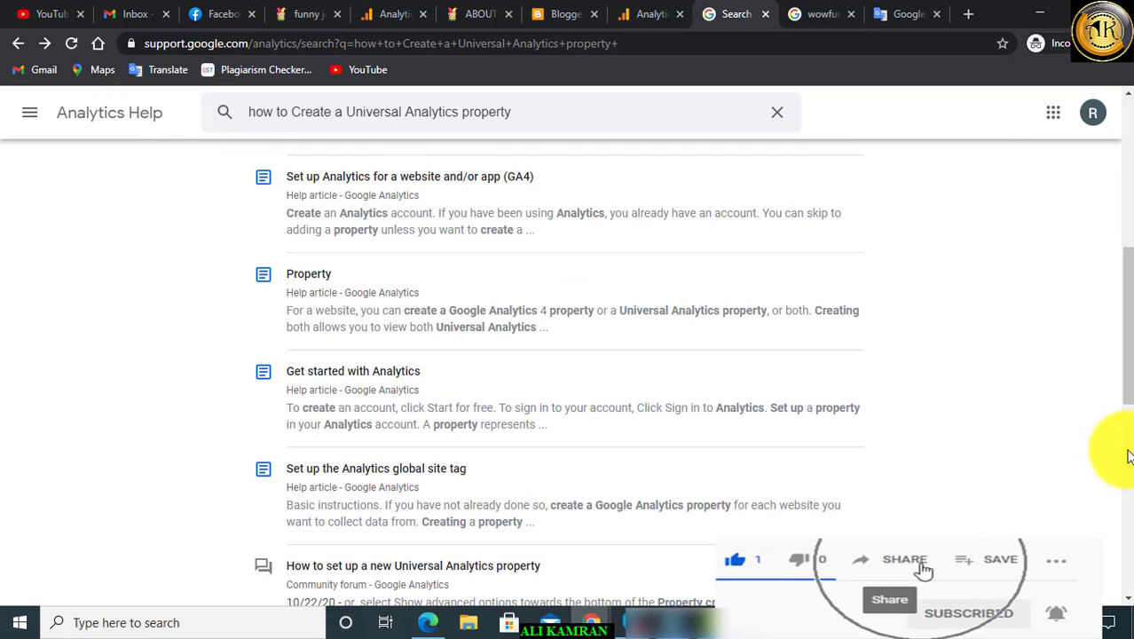
scroll(1128, 455, down, 5)
drag(1128, 455, 1038, 25)
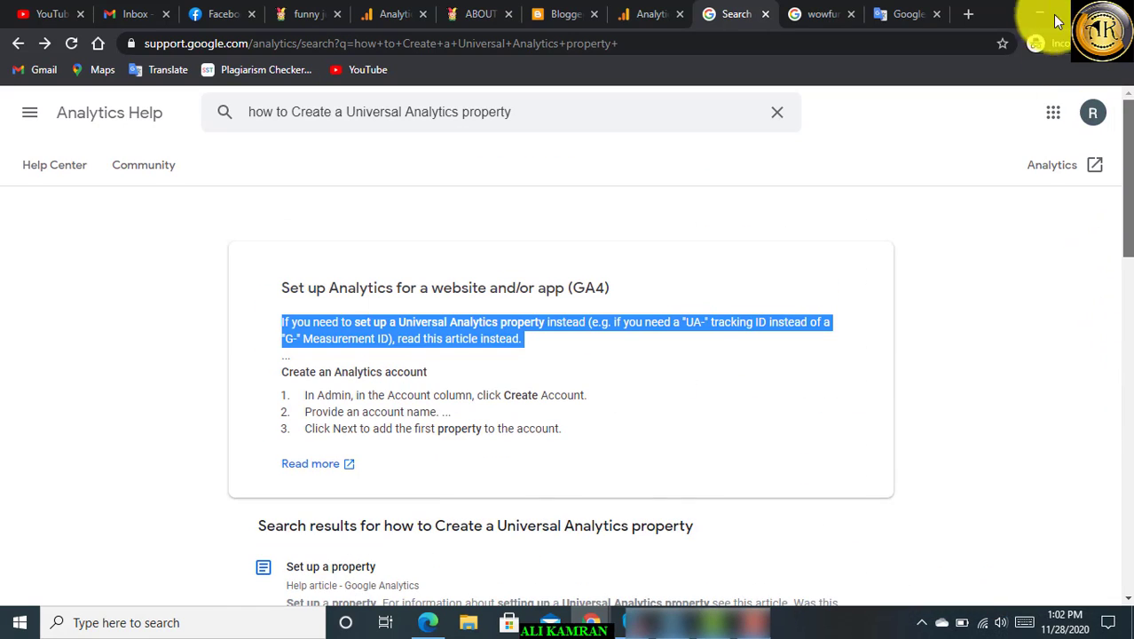
Switch to Analytics and open the wow funny jokes web stream details from the property's data streams.
click(633, 8)
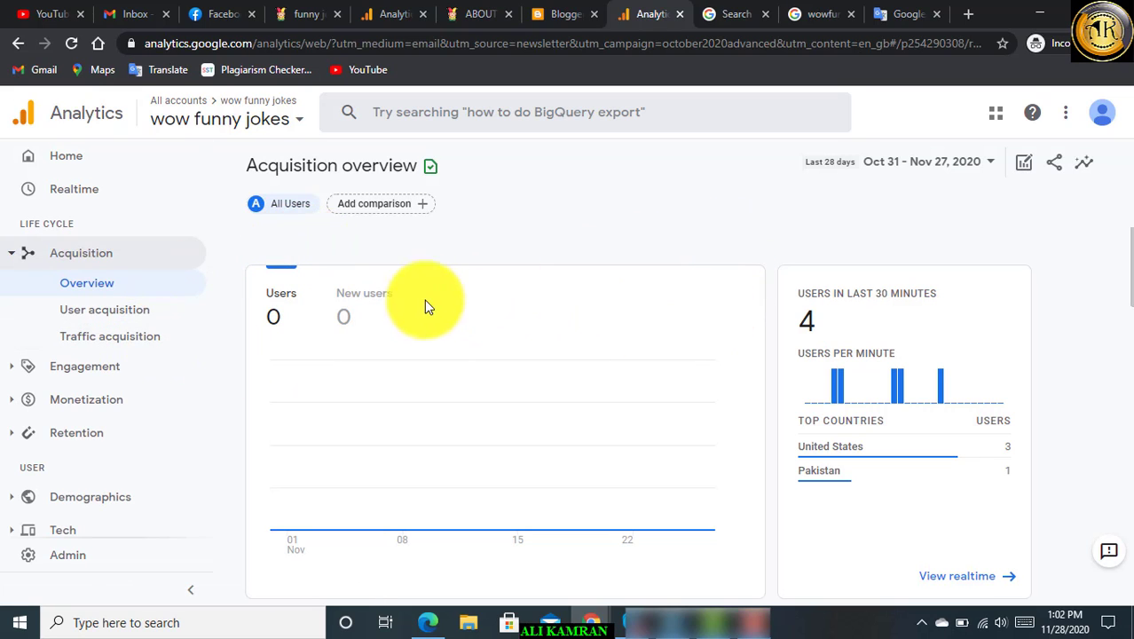
click(77, 562)
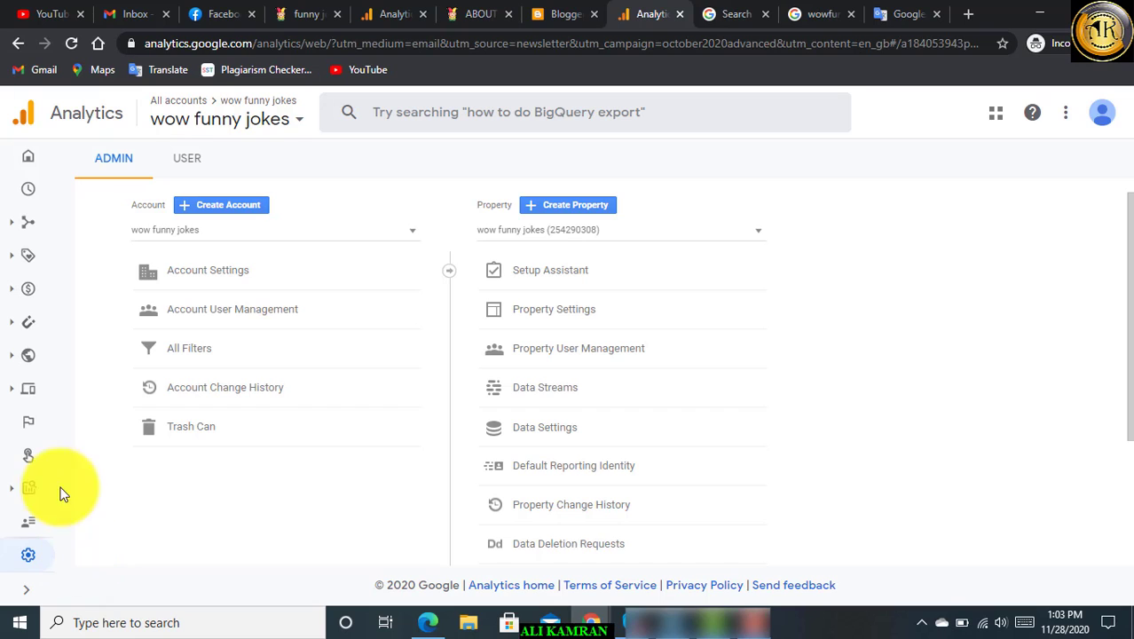
click(530, 388)
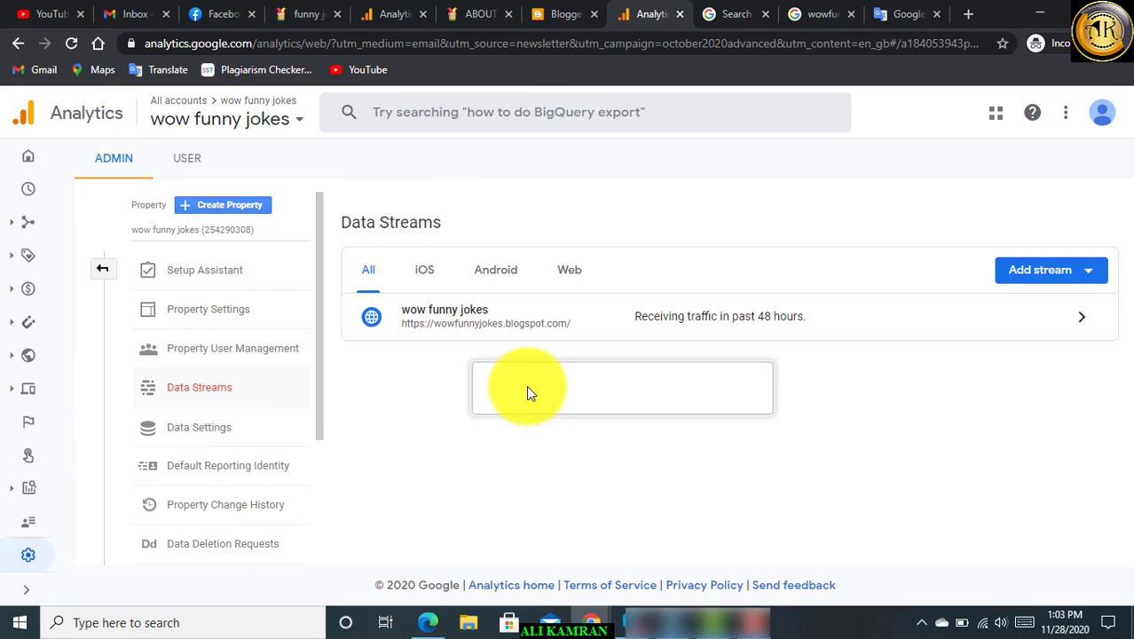
click(578, 330)
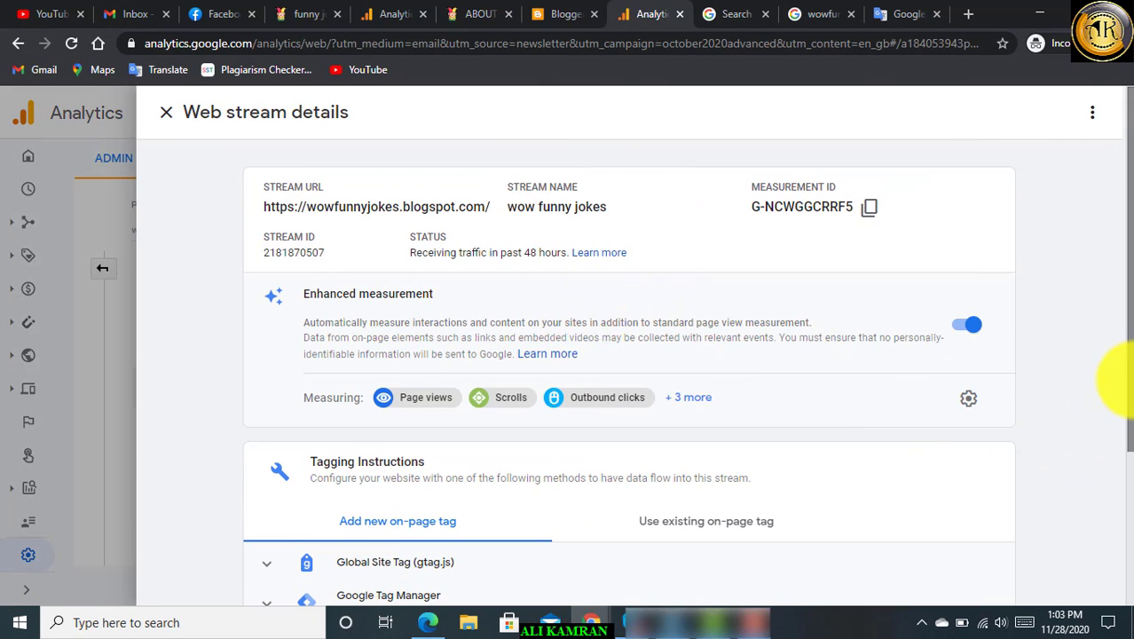
Expand the Global Site Tag (gtag.js) tagging instructions and copy the whole code snippet.
scroll(1113, 399, down, 3)
scroll(1091, 532, down, 2)
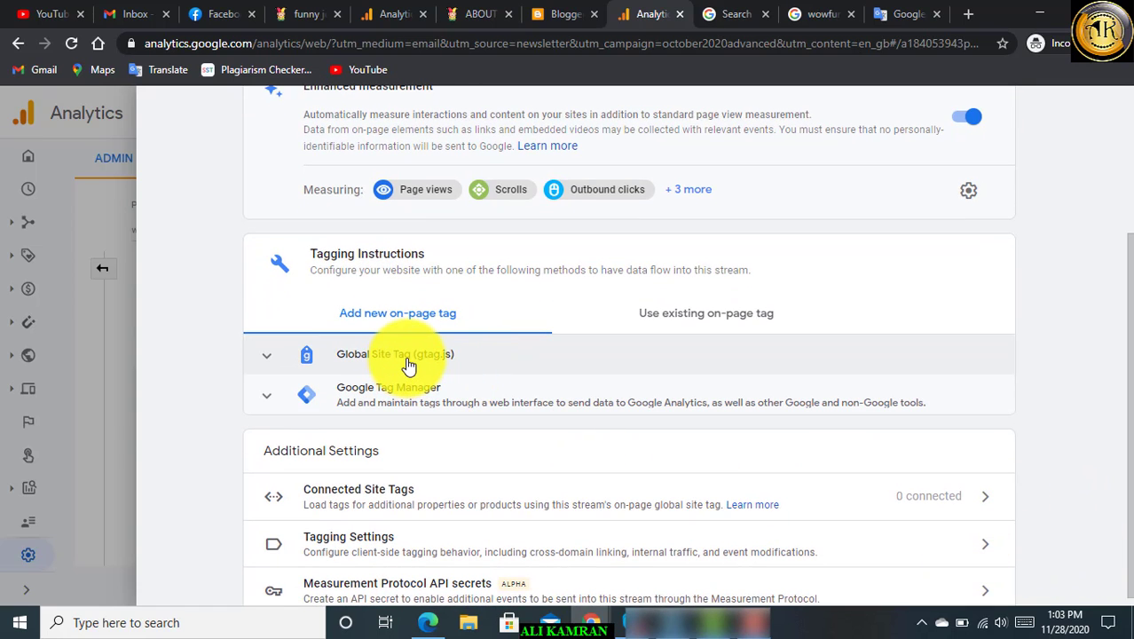
click(409, 365)
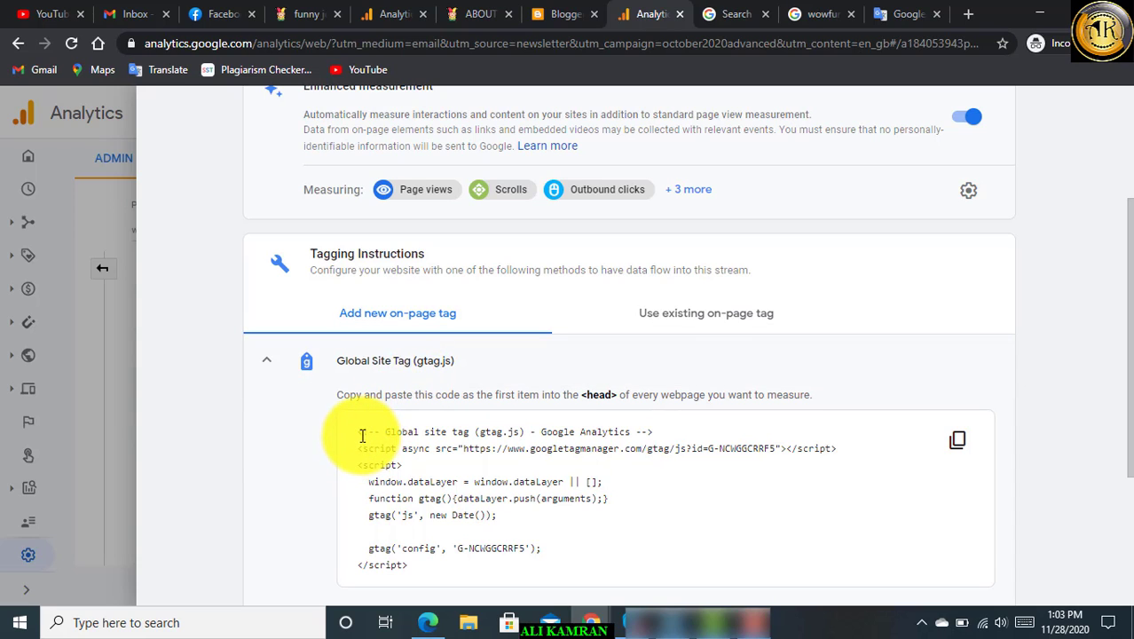
drag(363, 436, 586, 433)
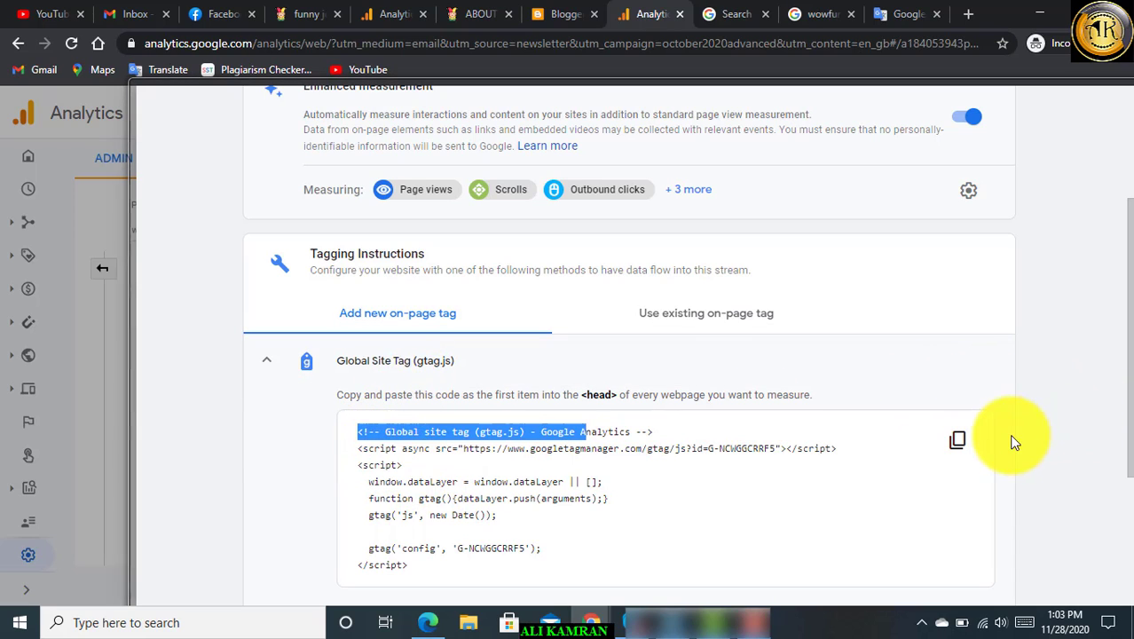
click(958, 444)
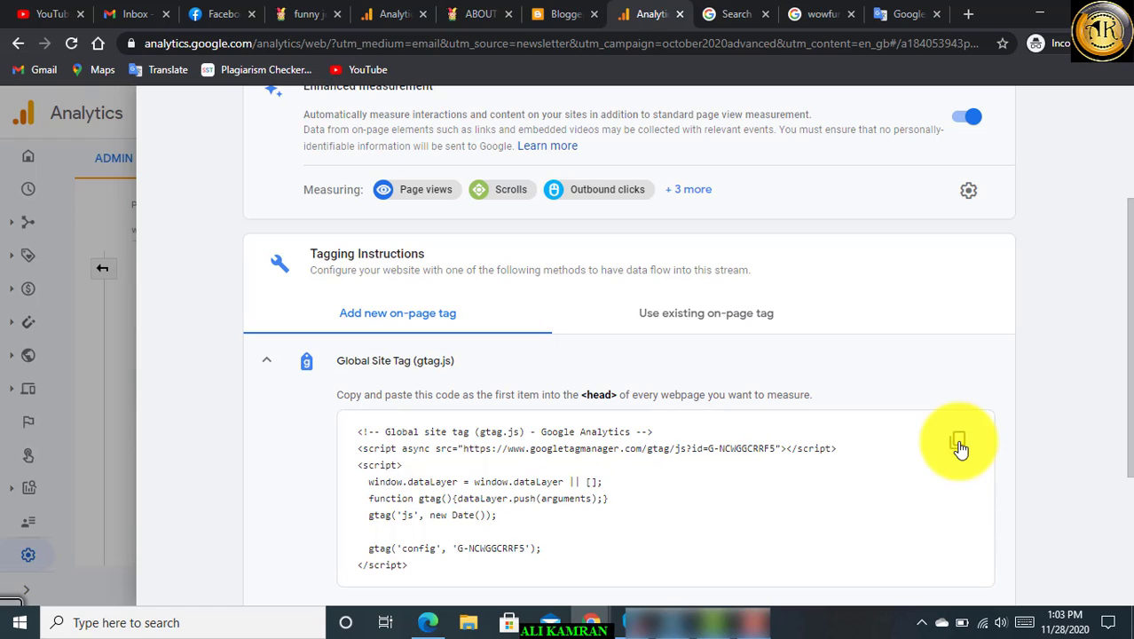
Switch to Blogger and open the FUNNY JOKES blog theme's HTML for editing.
click(553, 13)
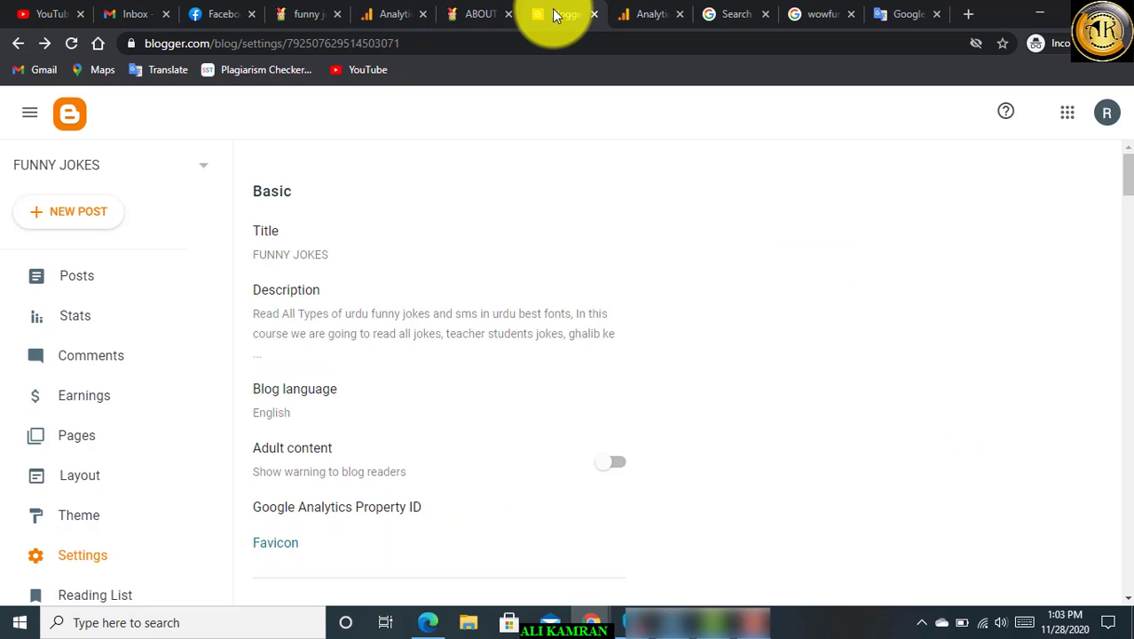
click(72, 531)
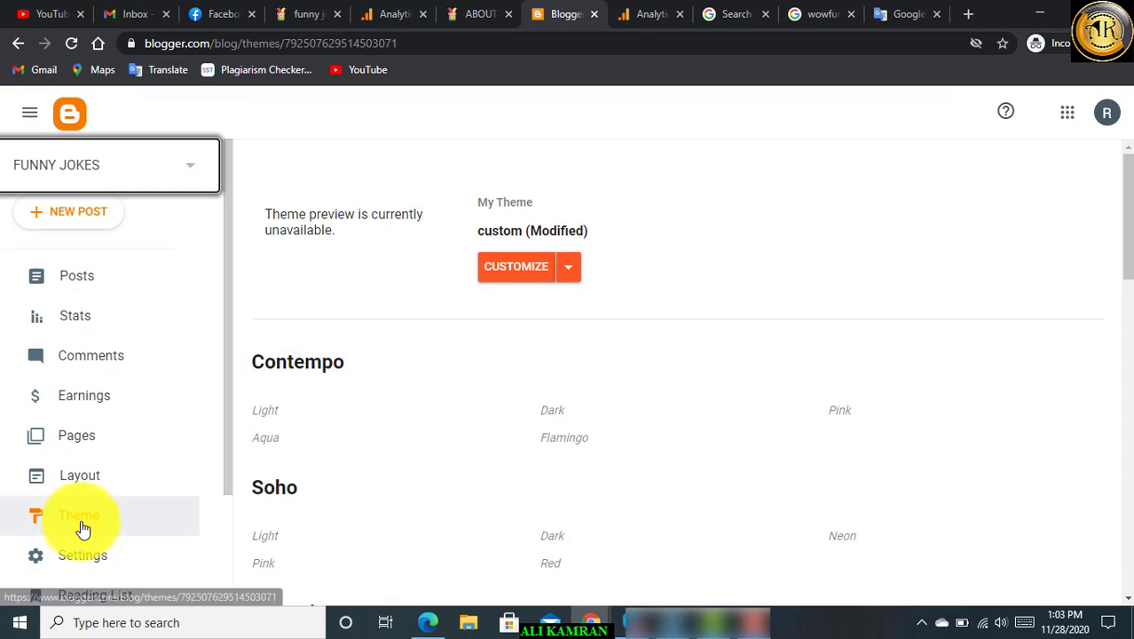
click(575, 271)
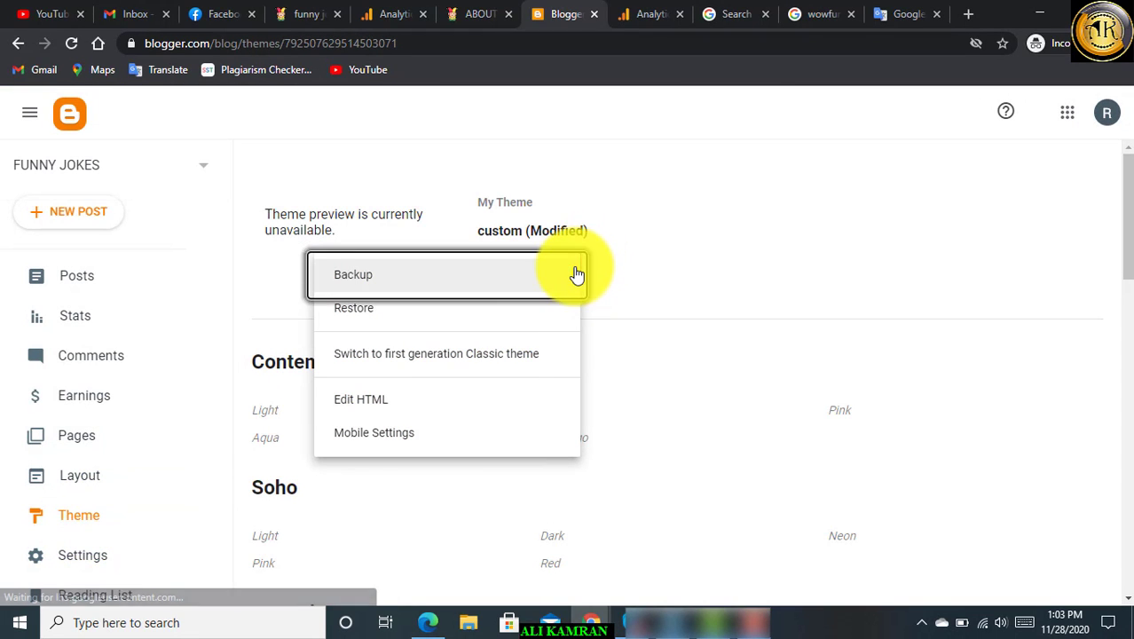
click(408, 402)
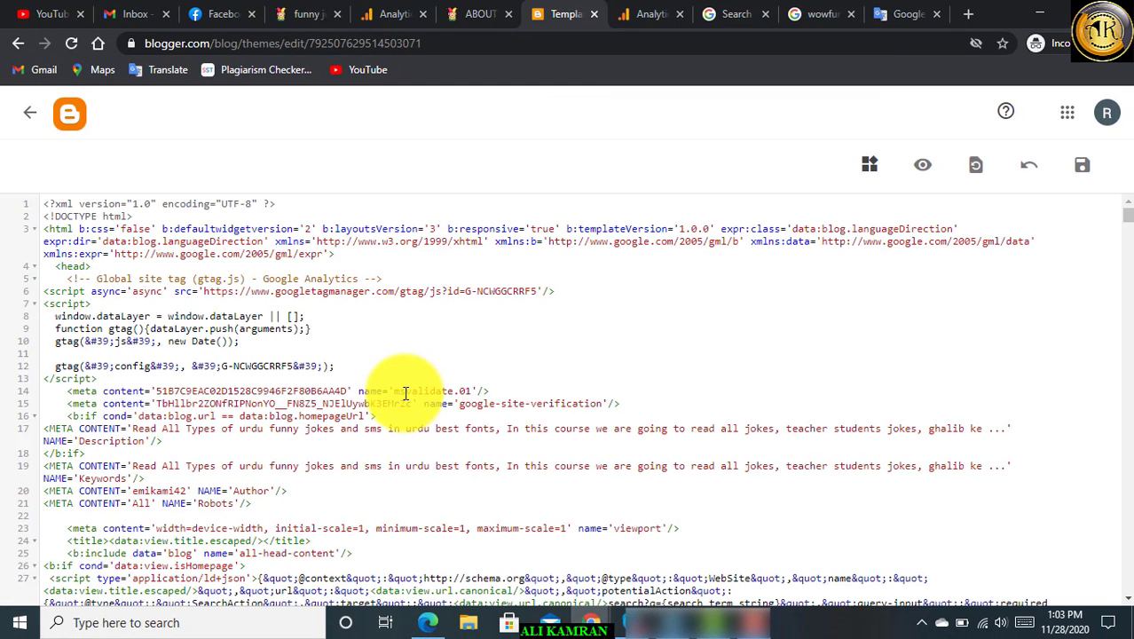
Insert a blank line directly after the opening <head> tag in the theme's HTML.
click(95, 265)
key(ctrl+f)
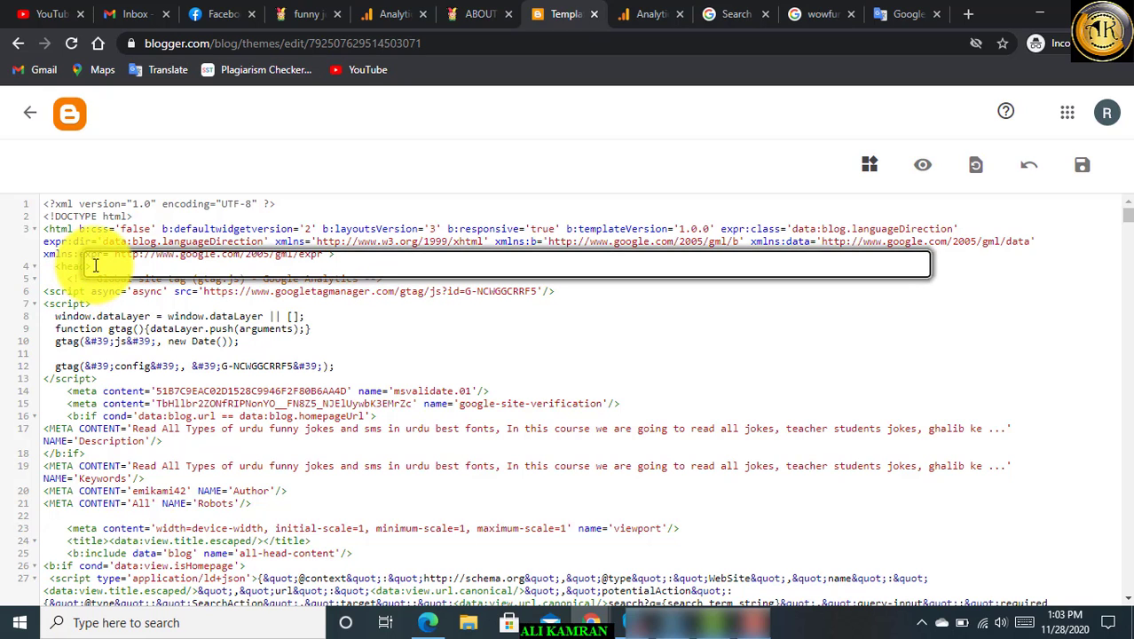
key(Escape)
key(Return)
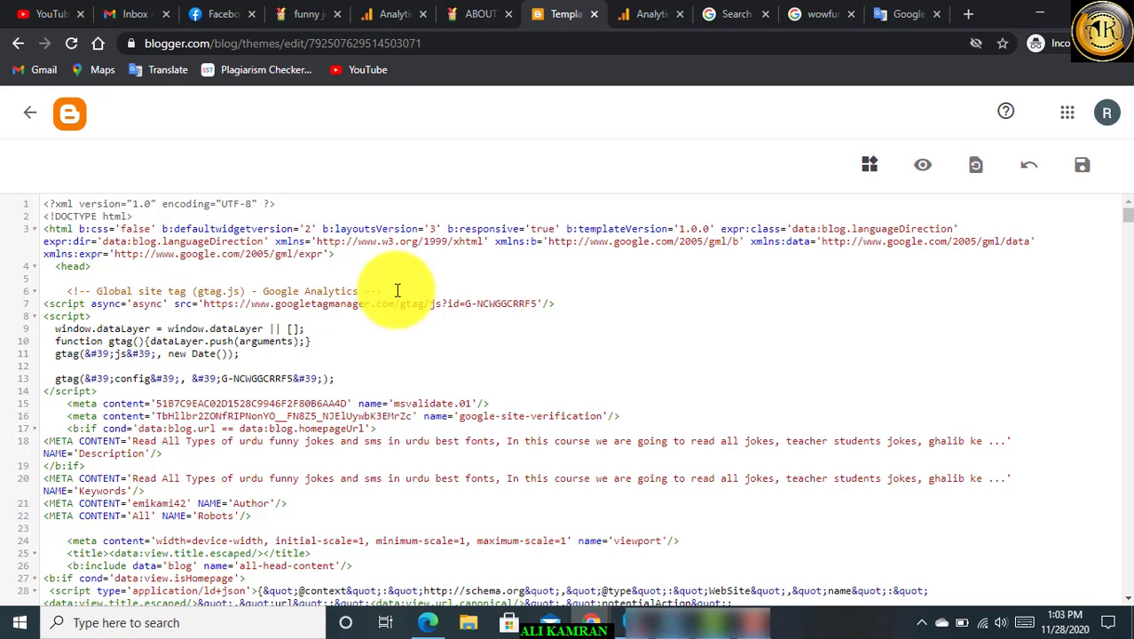
click(1075, 181)
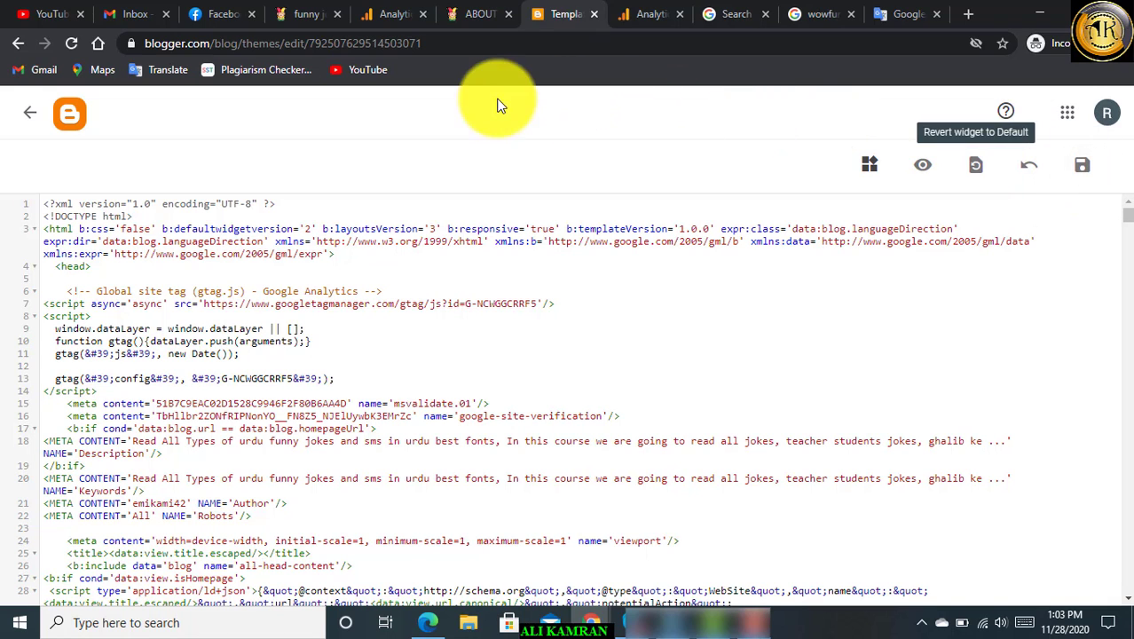
Switch to Analytics, reload the page, and open the wow funny jokes property's Home overview.
click(648, 12)
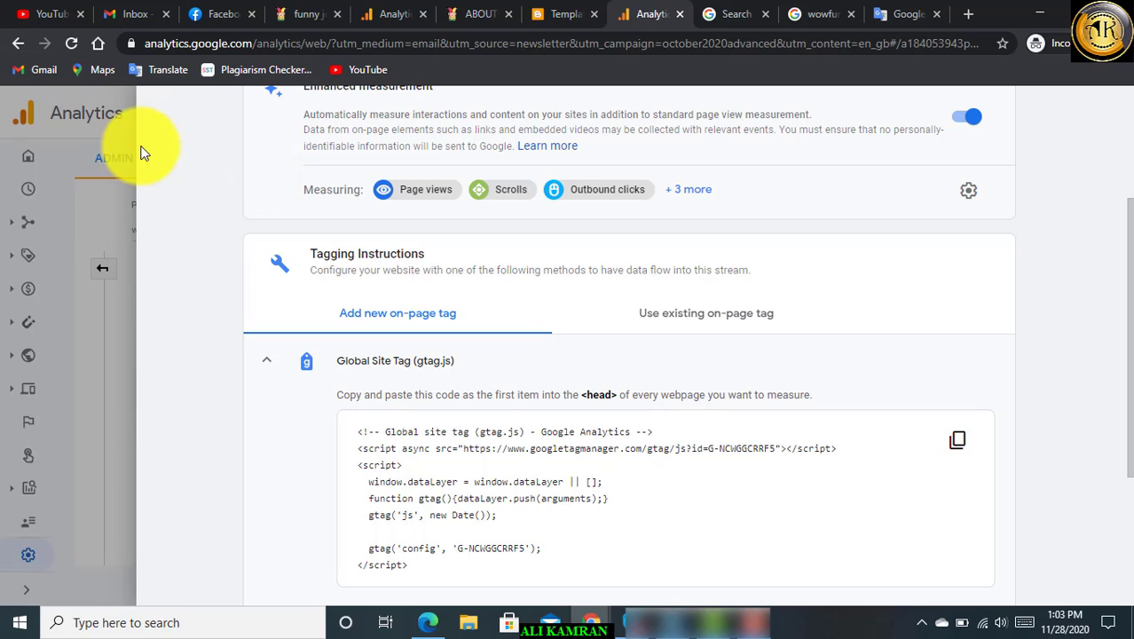
click(106, 134)
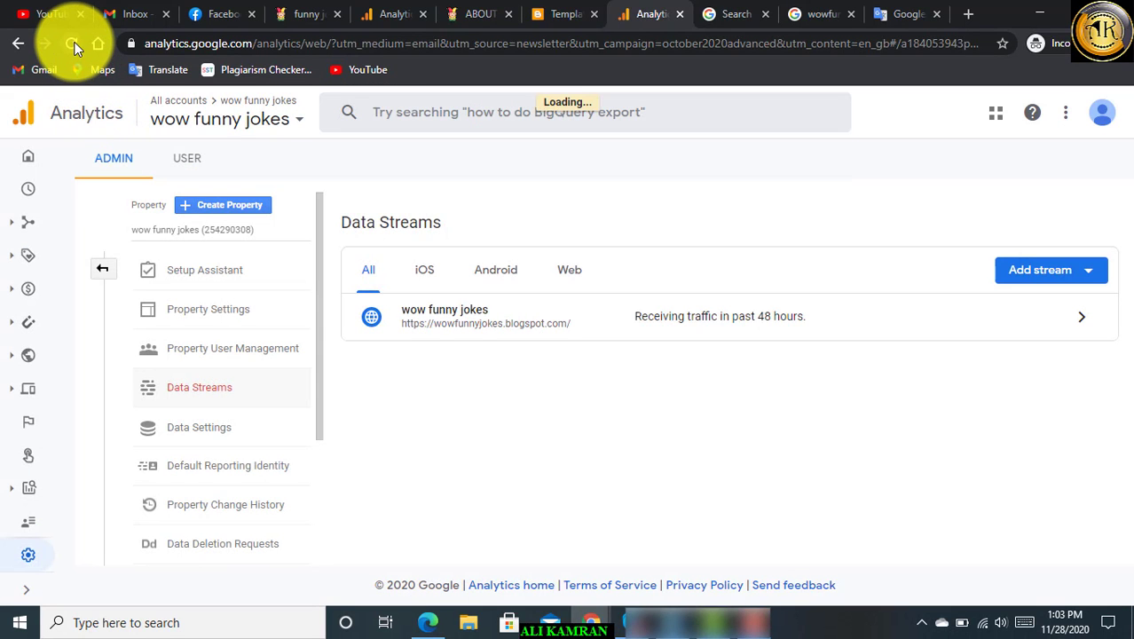
click(74, 45)
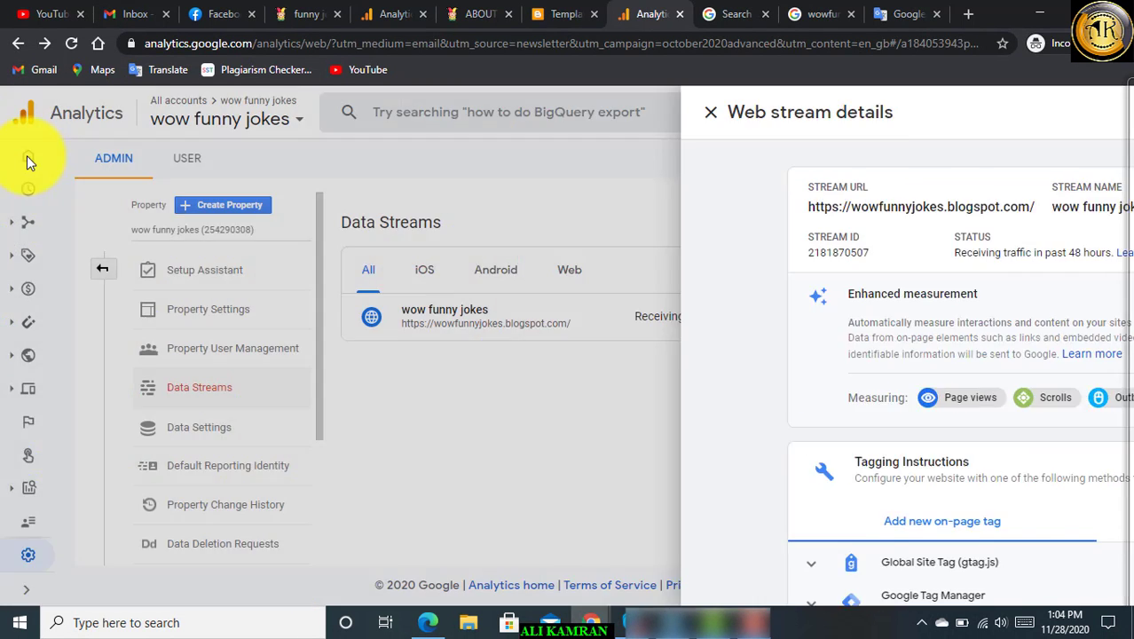
click(27, 162)
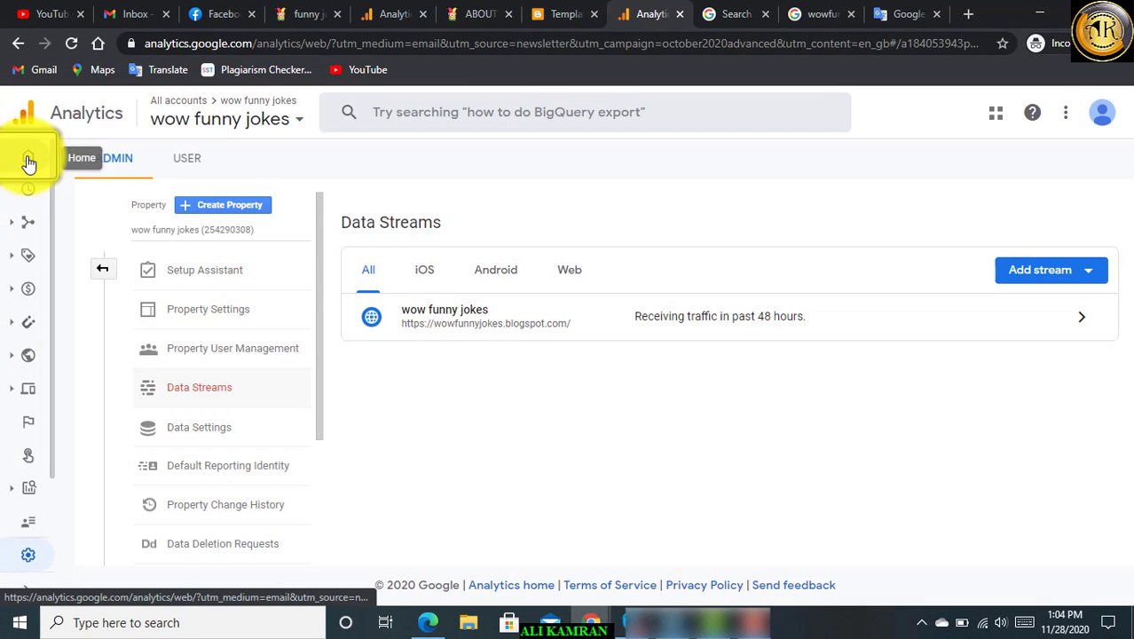
click(27, 162)
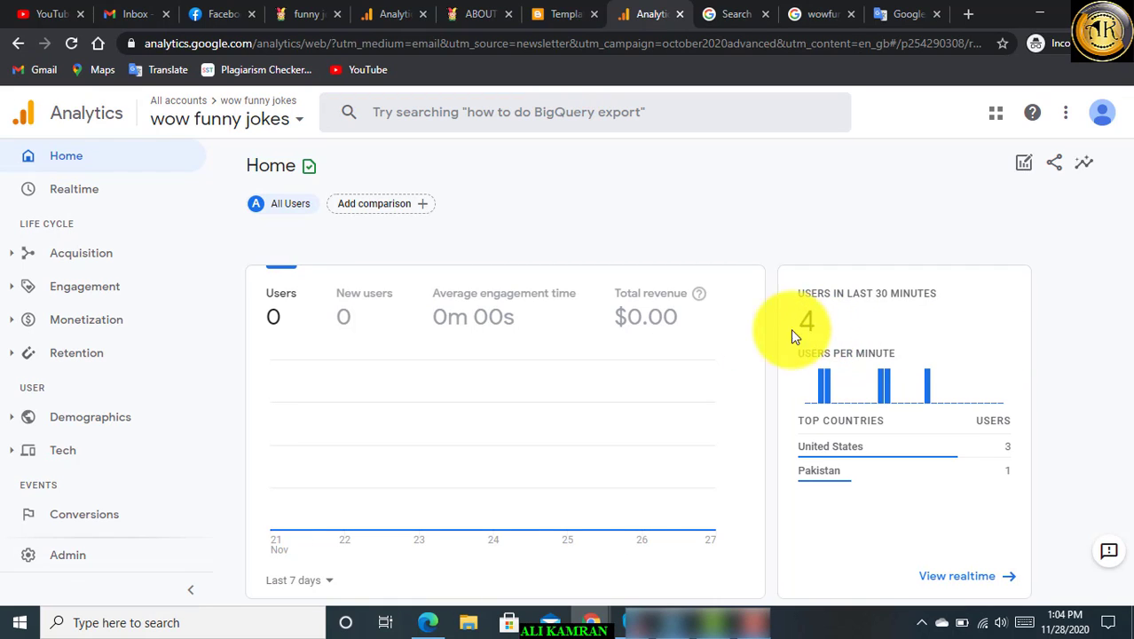
Expand the Acquisition reports under Life cycle.
click(7, 256)
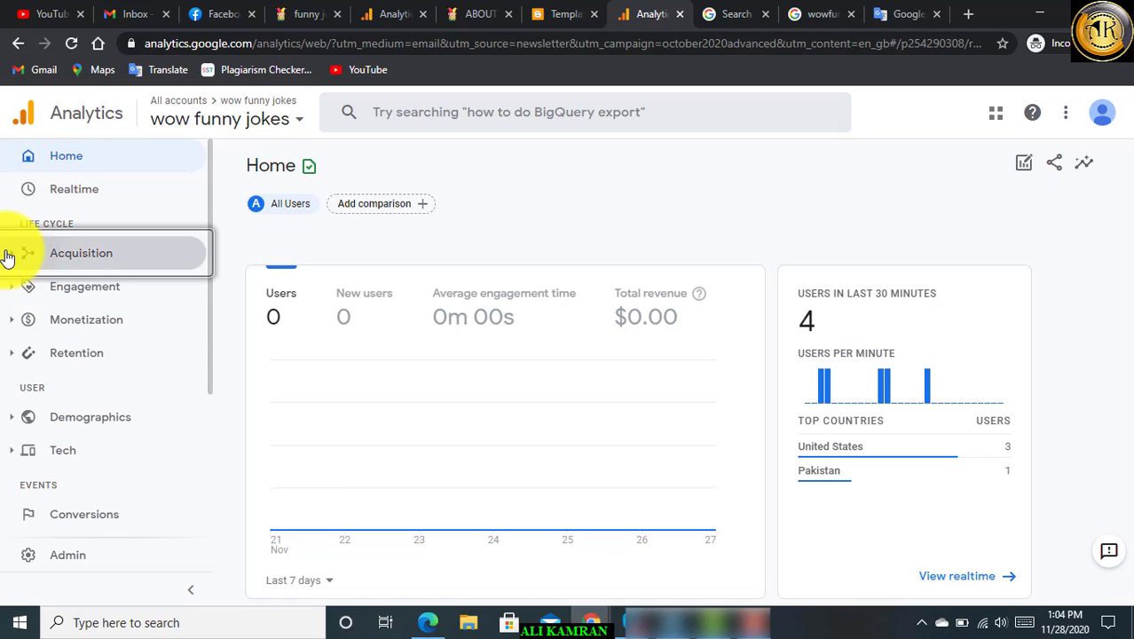